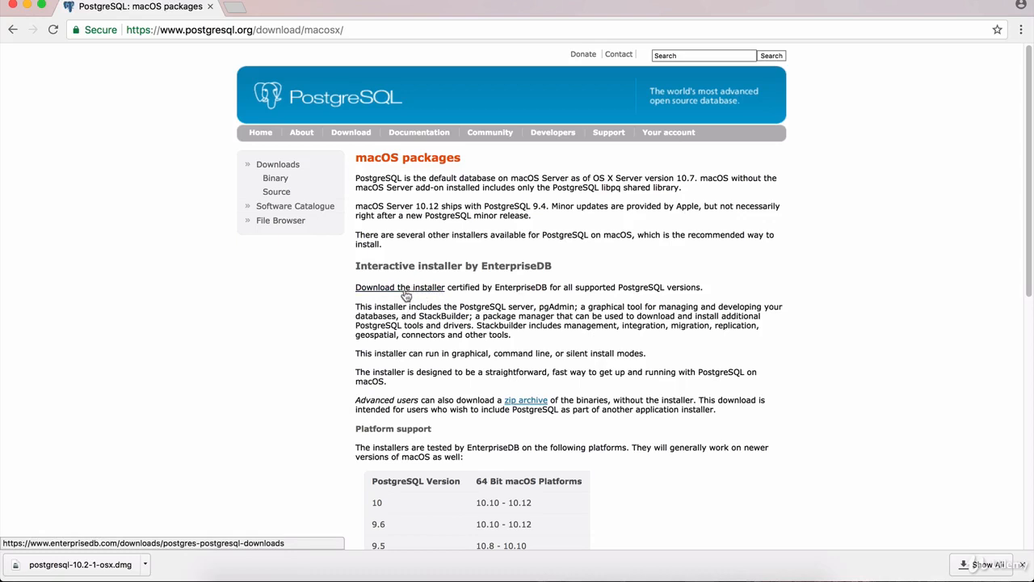
Step: Follow the 'Download the installer' link to the EnterpriseDB PostgreSQL downloads page
click(402, 291)
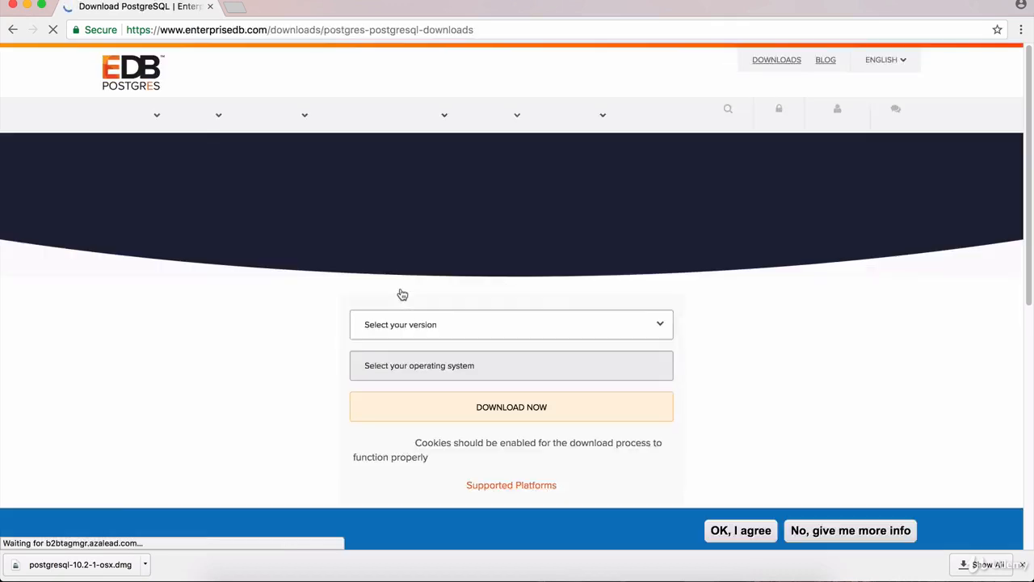
Step: Choose PostgreSQL 10.2 and Mac OS X, then start the installer download
click(661, 328)
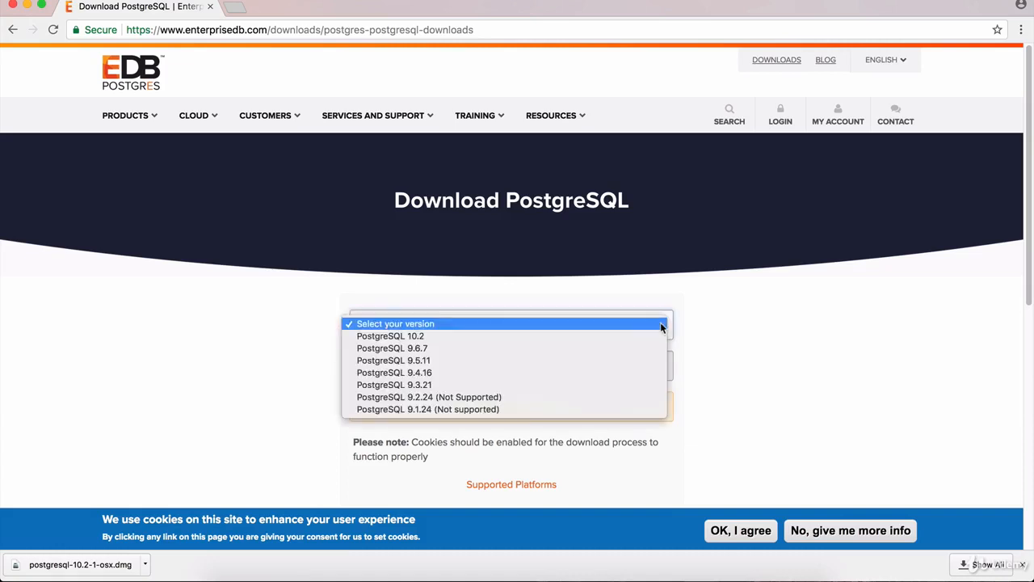
click(434, 337)
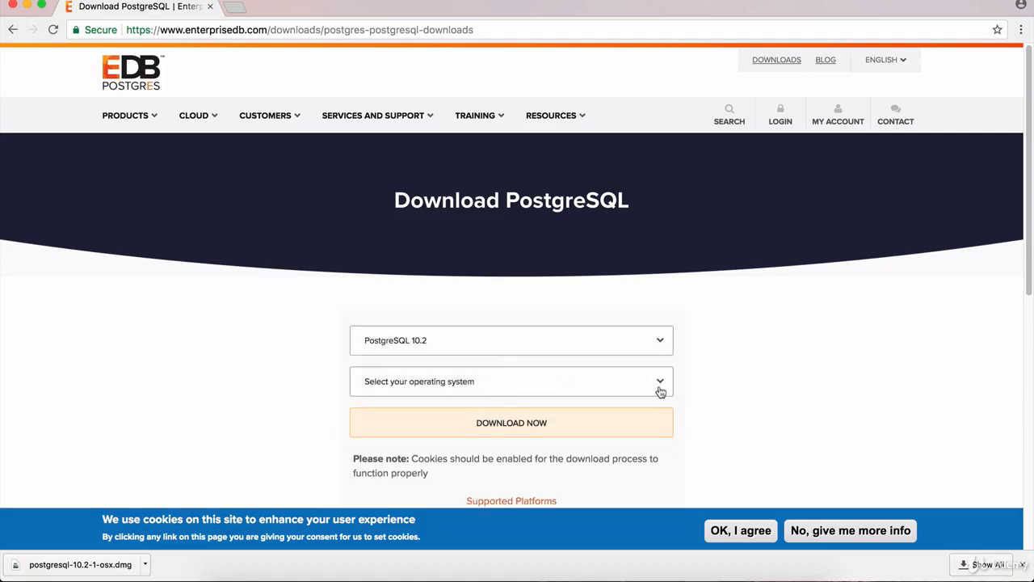
click(660, 391)
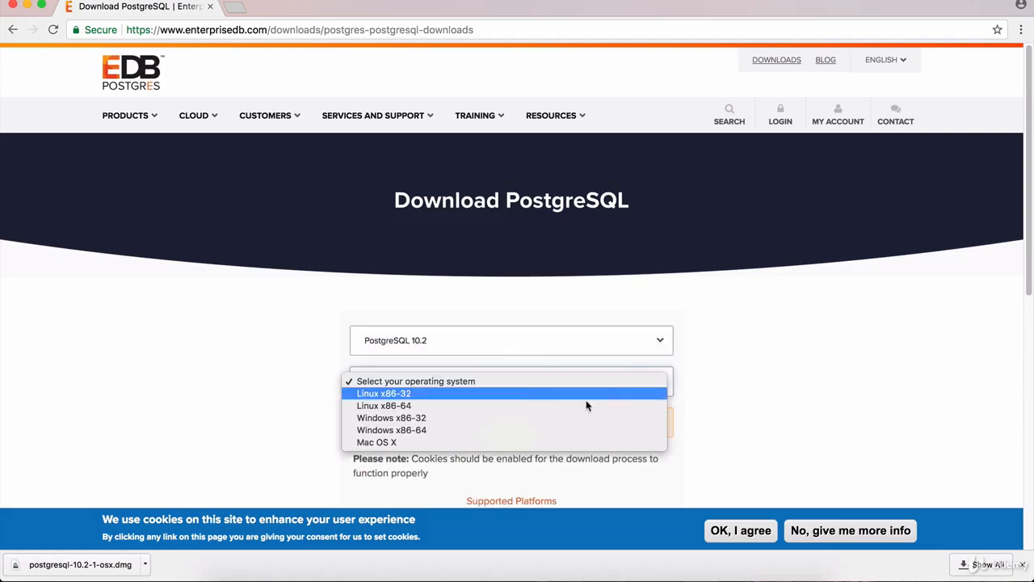
click(399, 443)
click(507, 431)
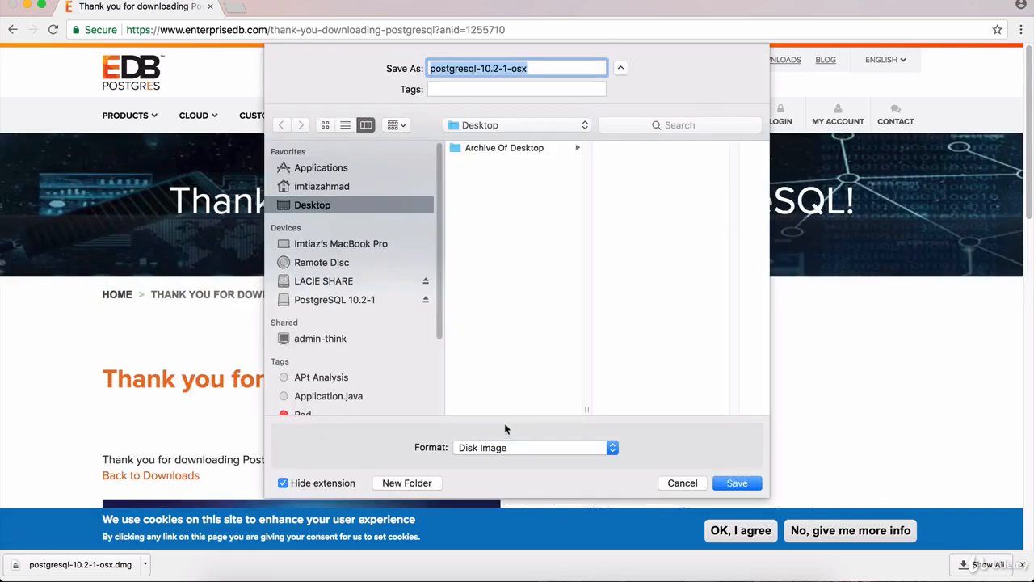
Step: Save postgresql-10.2-1-osx.dmg to Desktop, mount it, and run the installer with admin authorisation
click(737, 483)
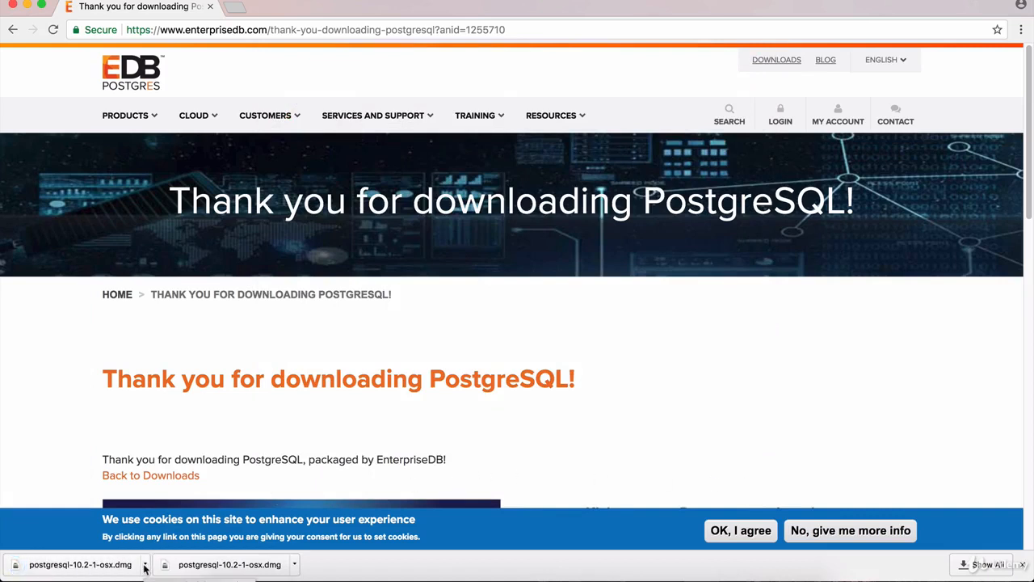
click(109, 564)
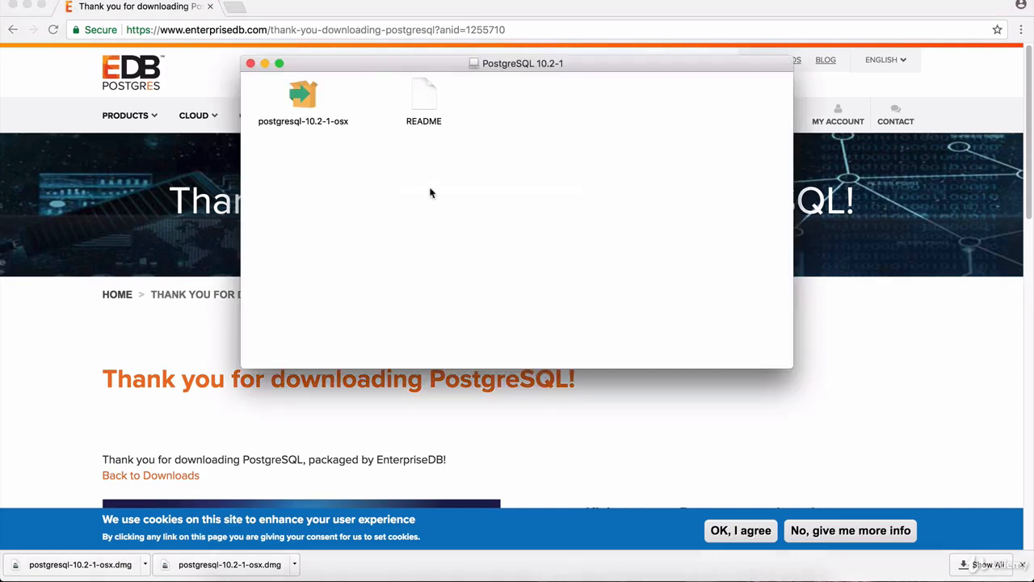
click(312, 111)
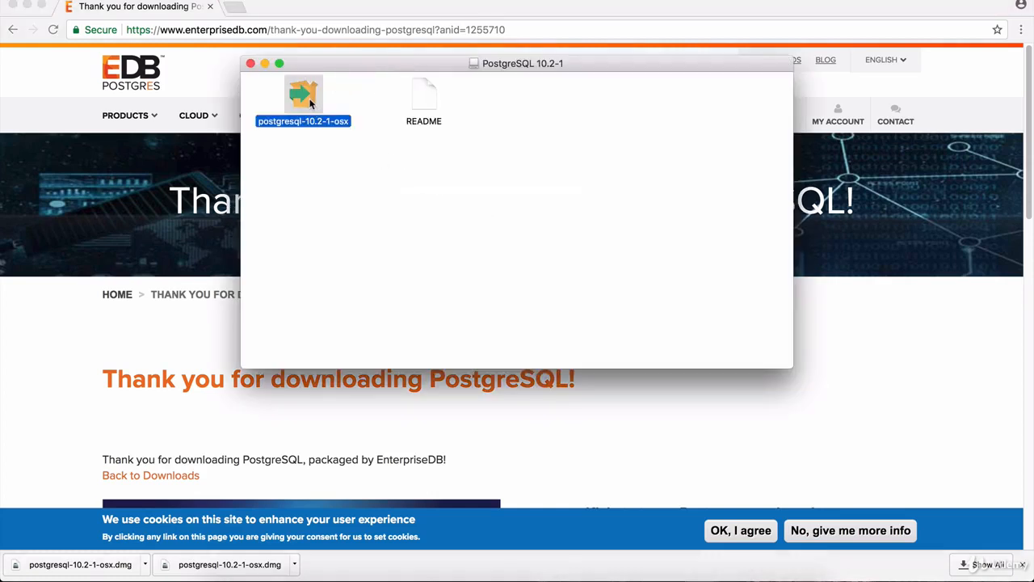
double_click(311, 101)
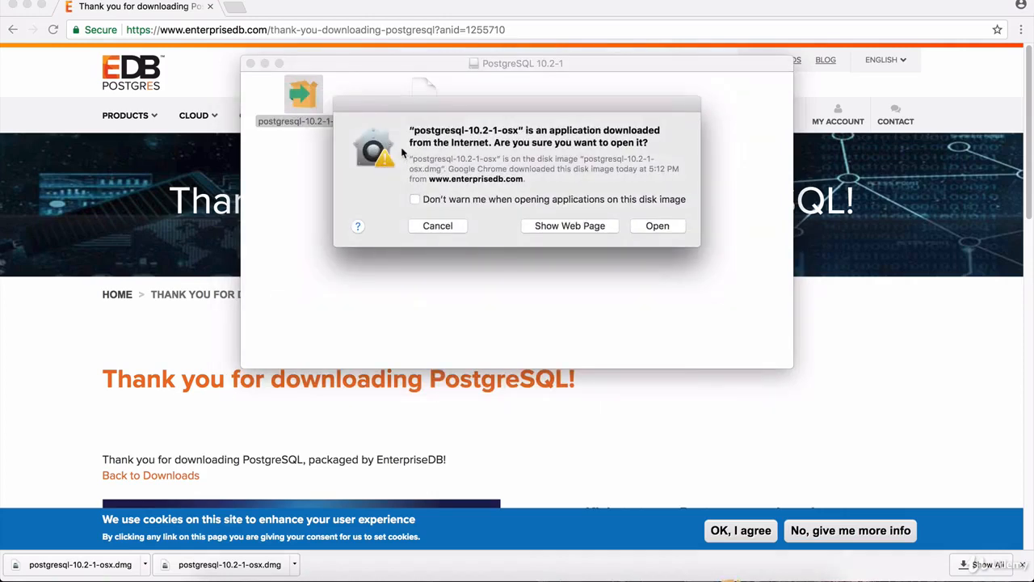
click(659, 226)
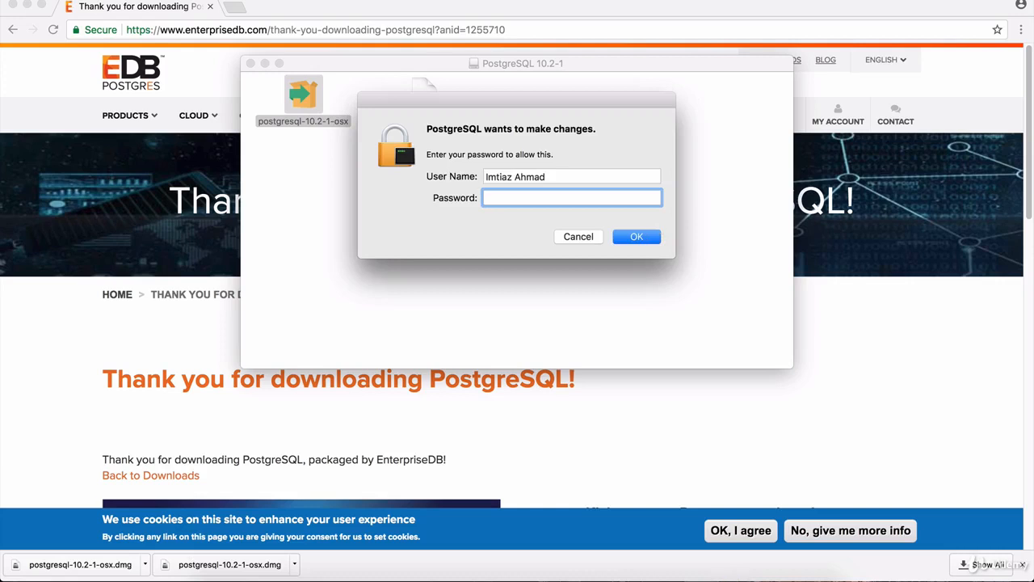
text(********)
click(640, 239)
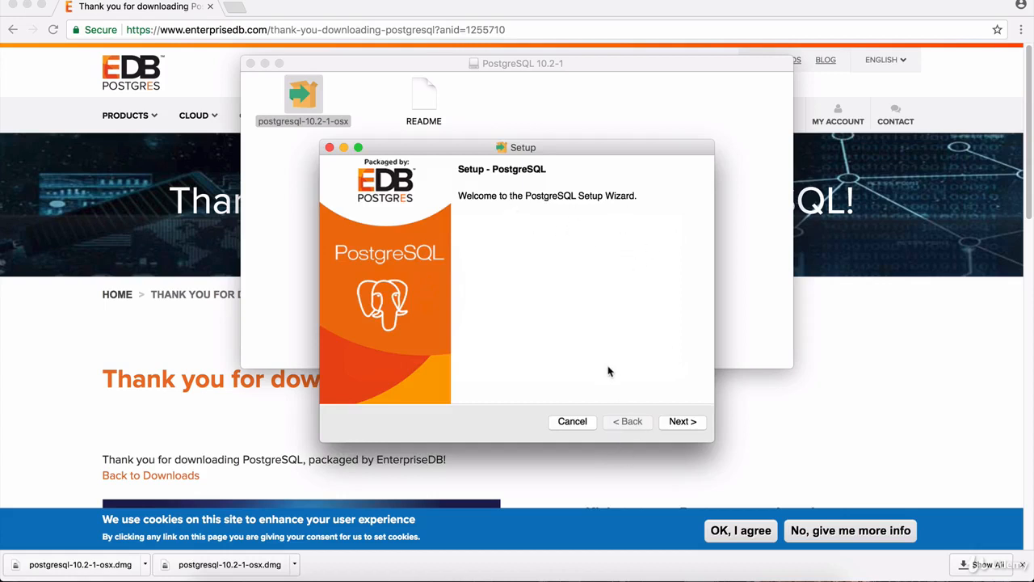
Step: Keep /Library/PostgreSQL/10 as install directory and all four components selected after reviewing each
click(680, 421)
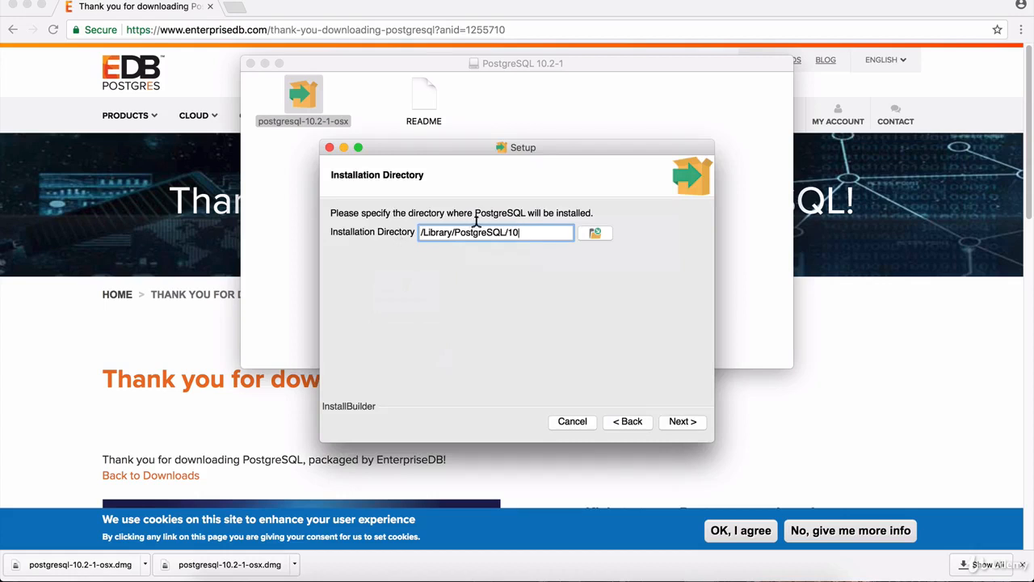
click(690, 428)
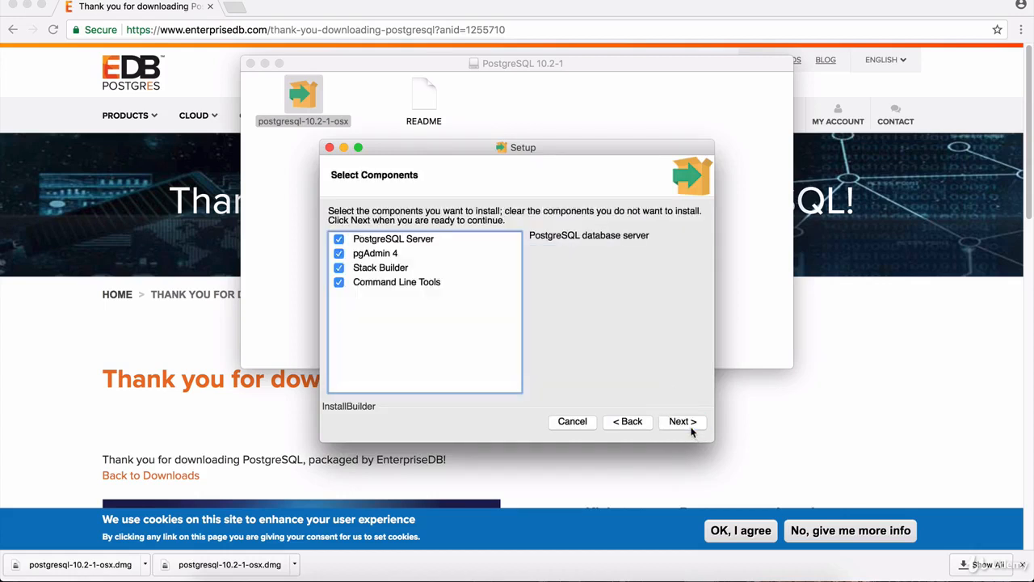
click(396, 255)
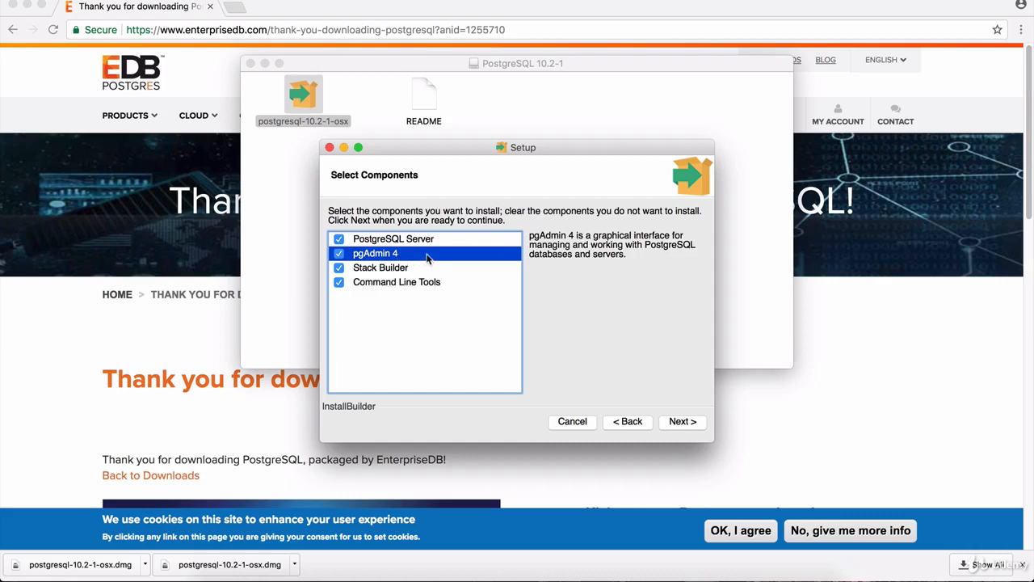
click(408, 240)
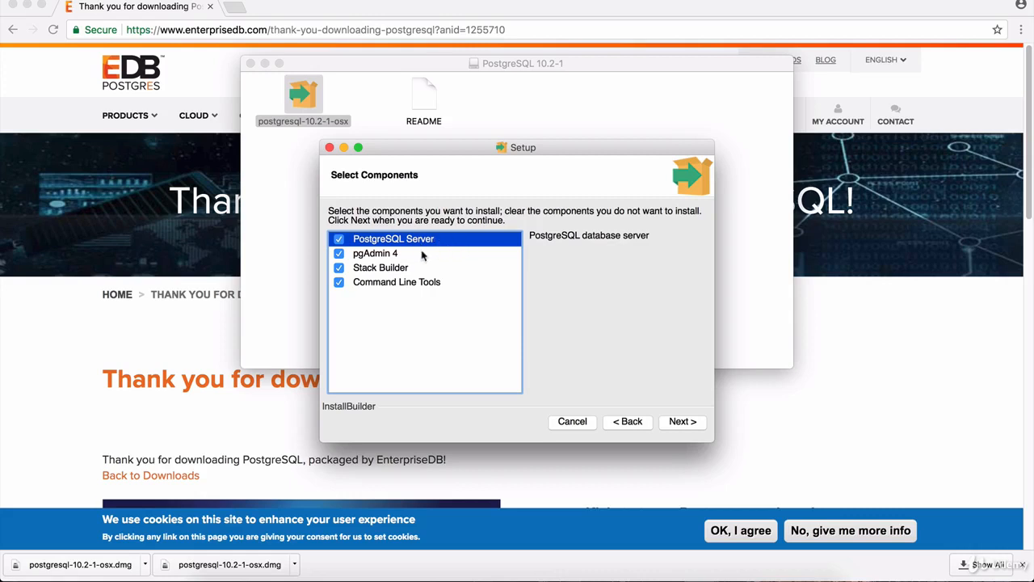
click(414, 256)
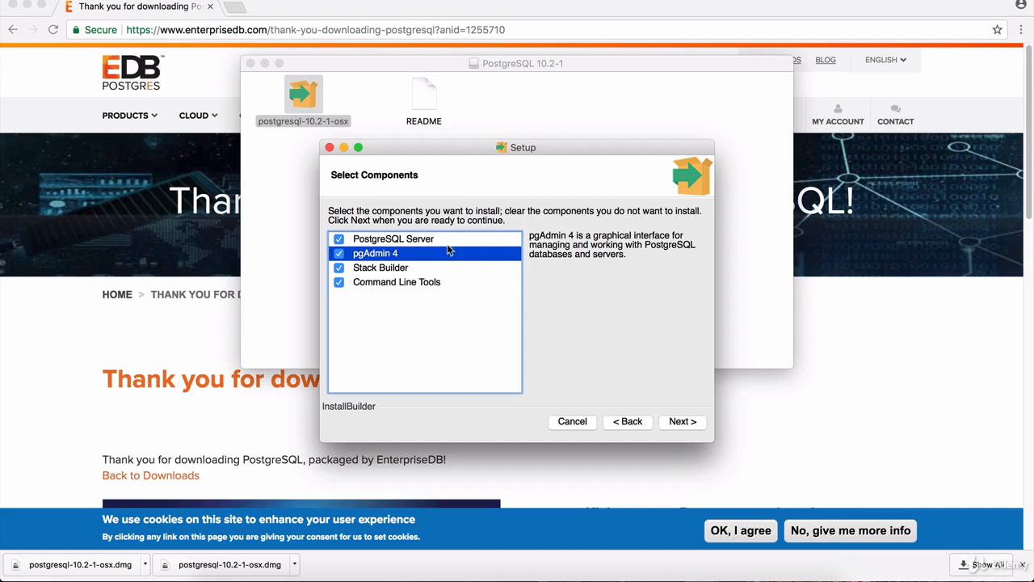
click(416, 272)
click(423, 286)
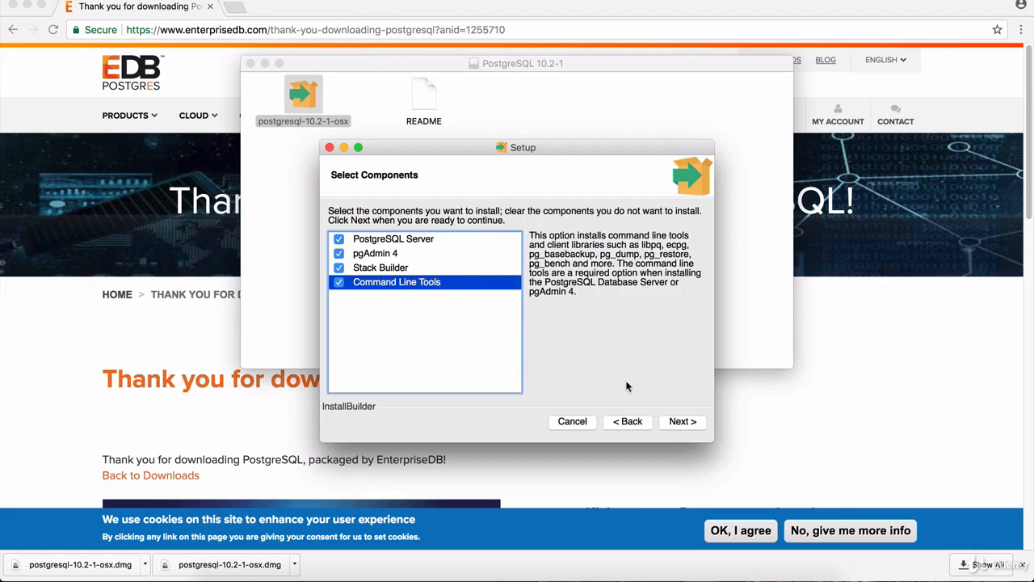
click(682, 422)
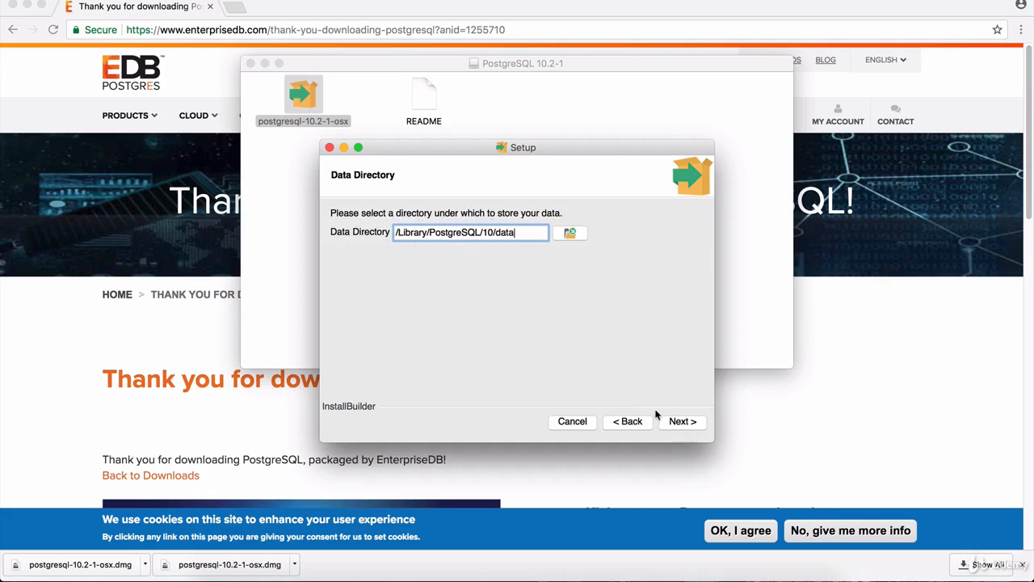
Step: Keep the default data directory and set and confirm the superuser password
click(684, 422)
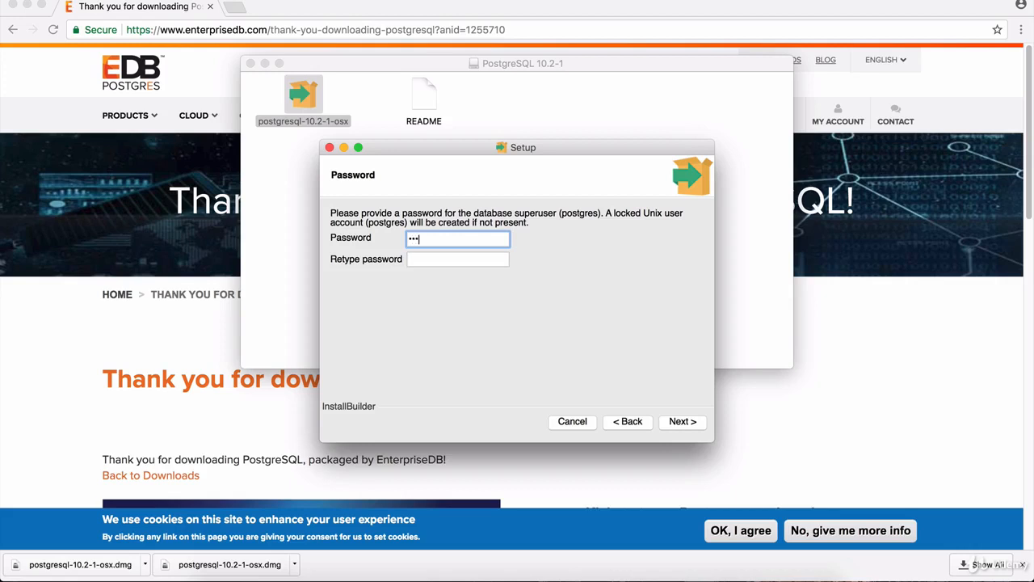
key(Tab)
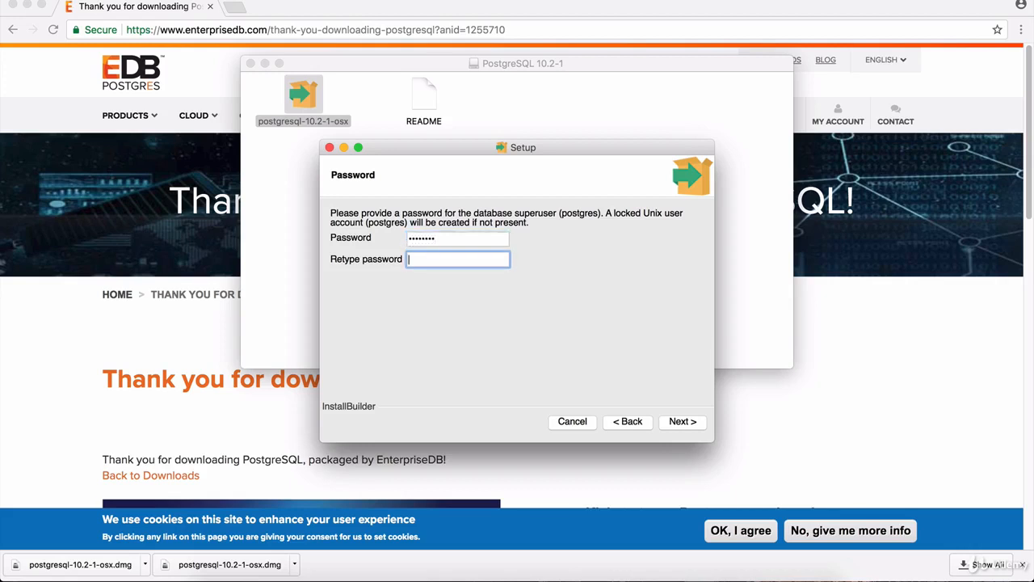
text(password)
click(684, 424)
Step: Keep port 5432 and the default locale, and accept the pre-installation summary
key(shift+Left)
key(shift+Left)
key(shift+Left)
key(shift+Left)
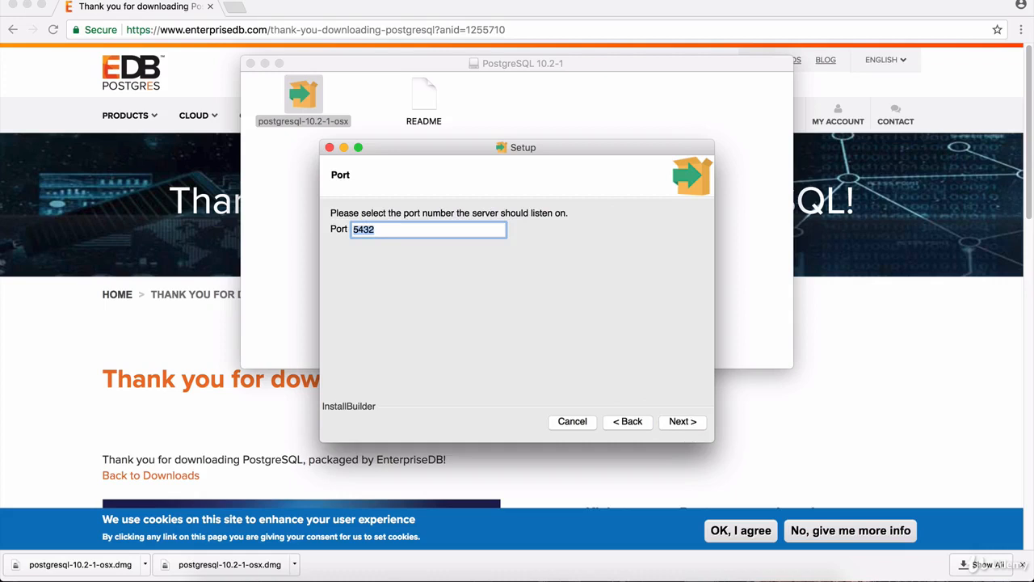
key(Right)
click(686, 422)
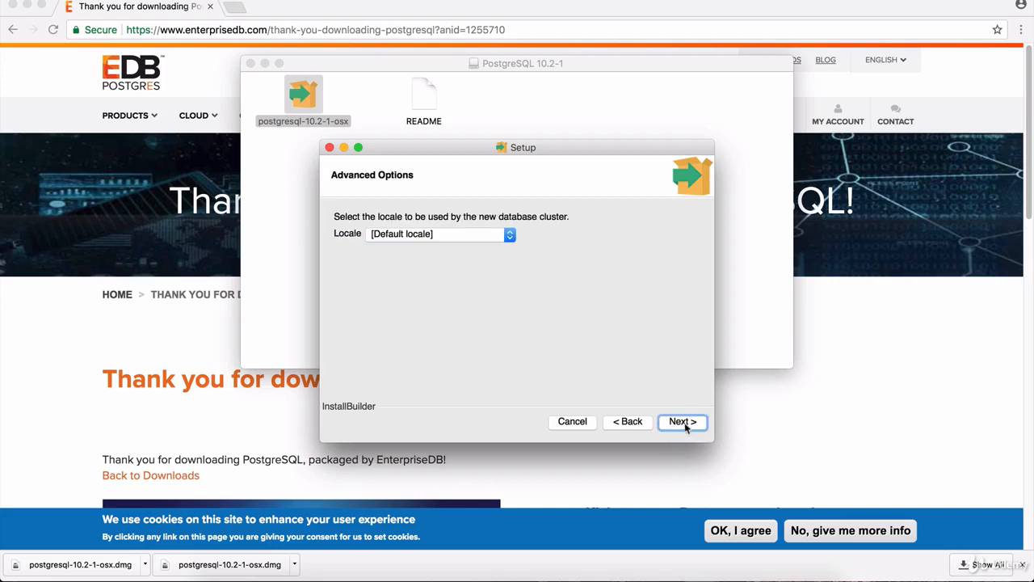
click(683, 422)
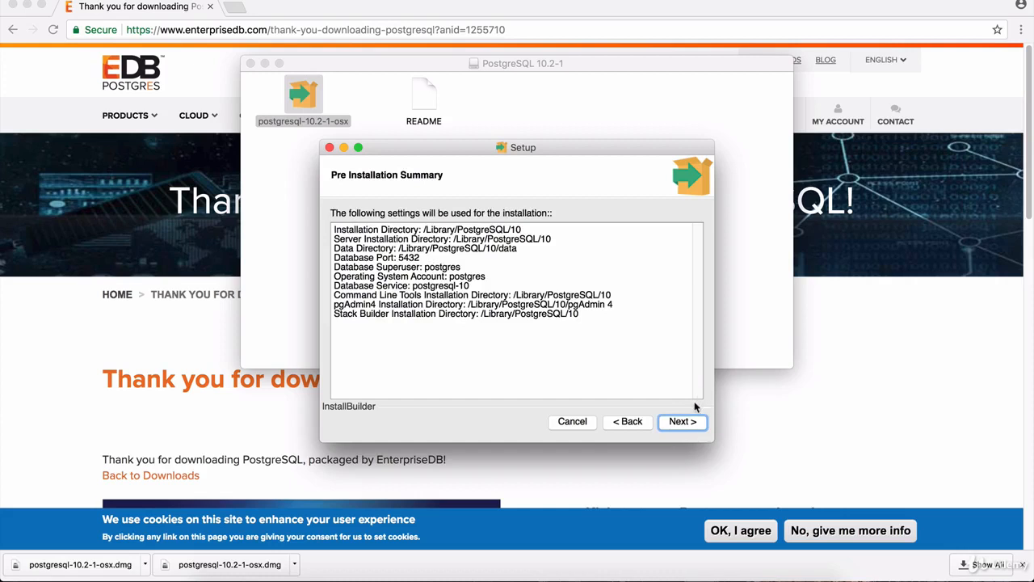
click(683, 425)
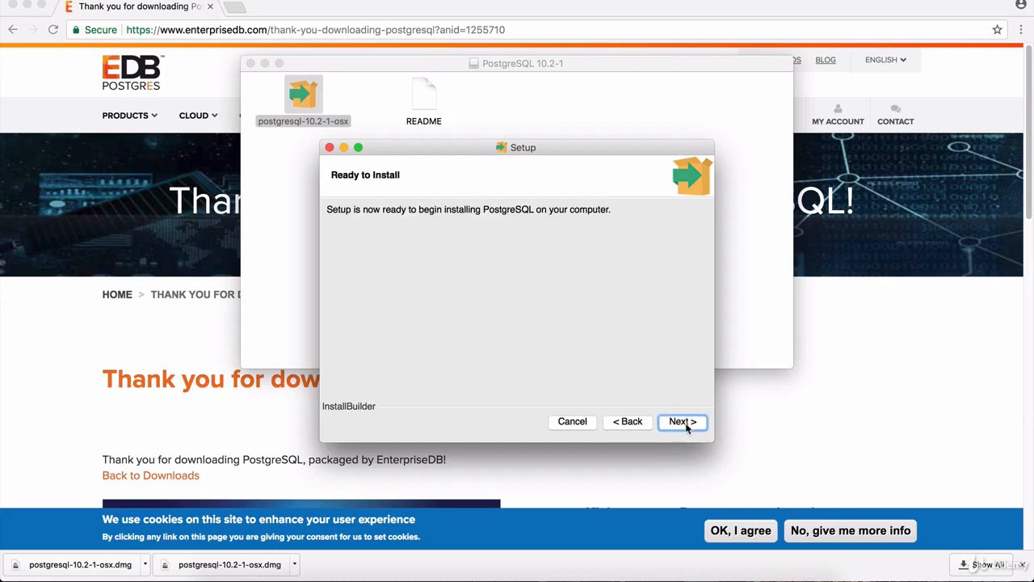
Step: Run the PostgreSQL installation and finish without launching Stack Builder
click(684, 423)
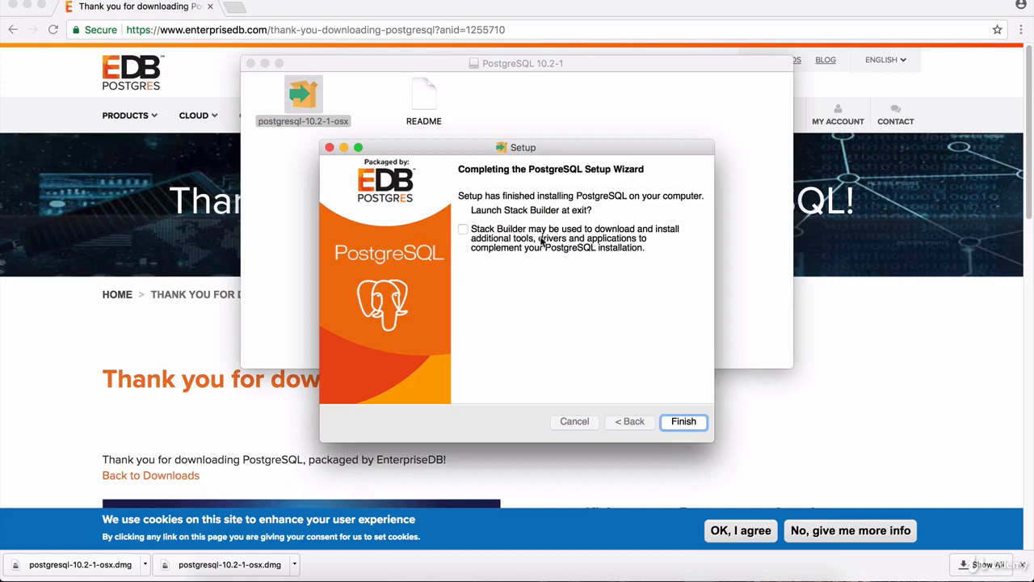
click(683, 422)
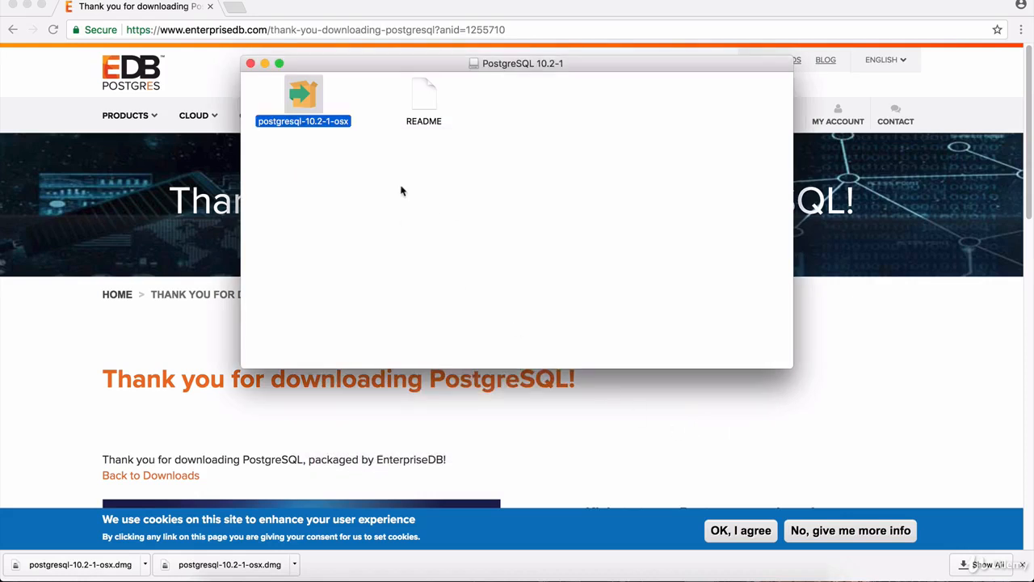
Step: Close the PostgreSQL 10.2-1 disk image window and show Applications in a new Finder window
click(251, 65)
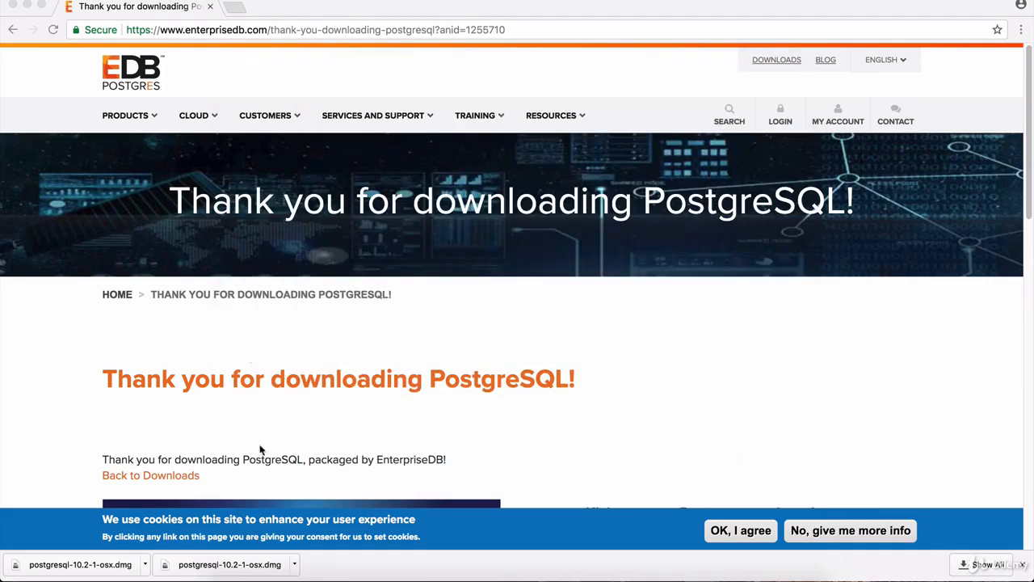
click(226, 575)
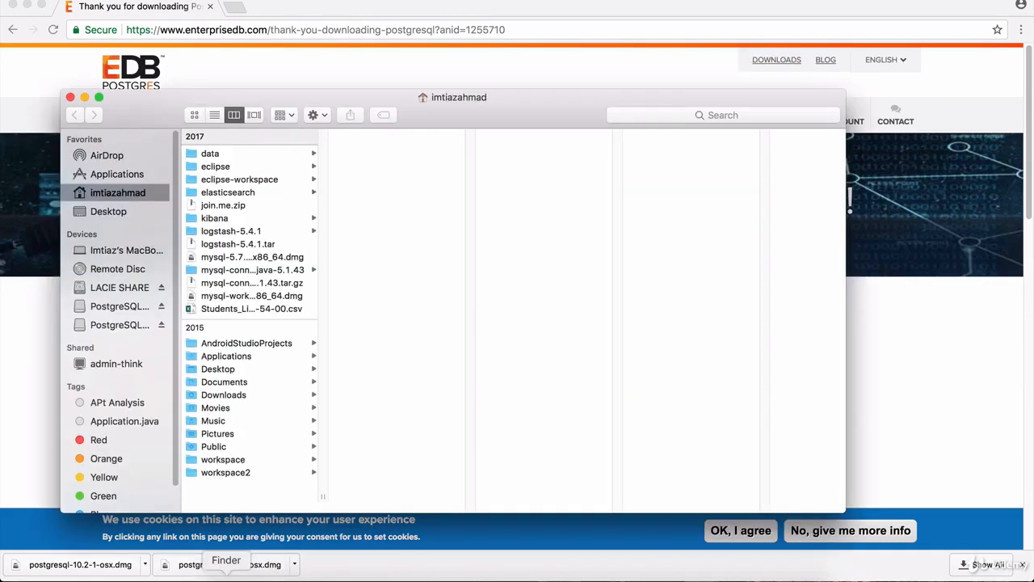
click(119, 175)
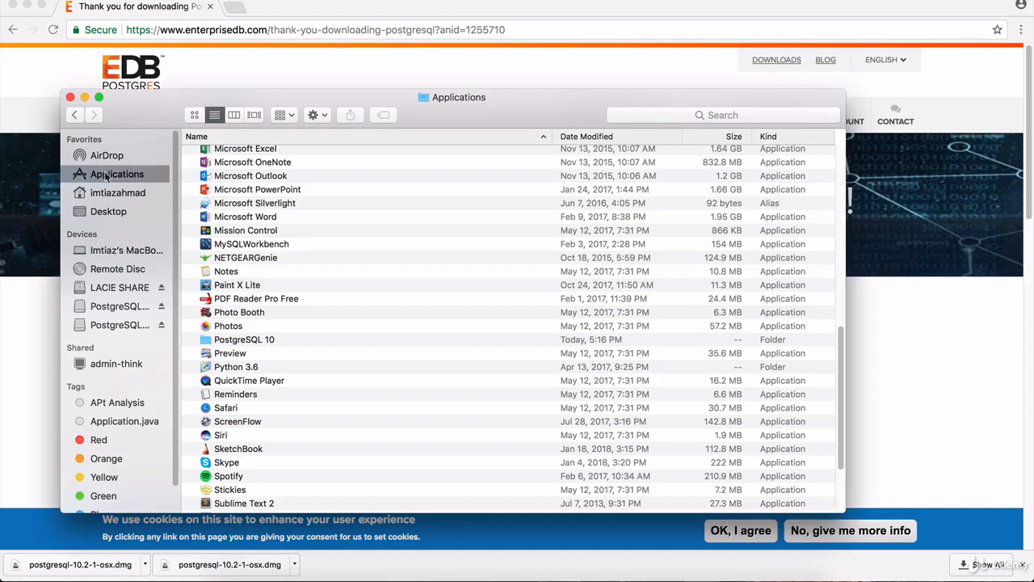
Step: Open the PostgreSQL 10 folder in Applications and launch pgAdmin 4
click(265, 288)
scroll(264, 323, down, 1)
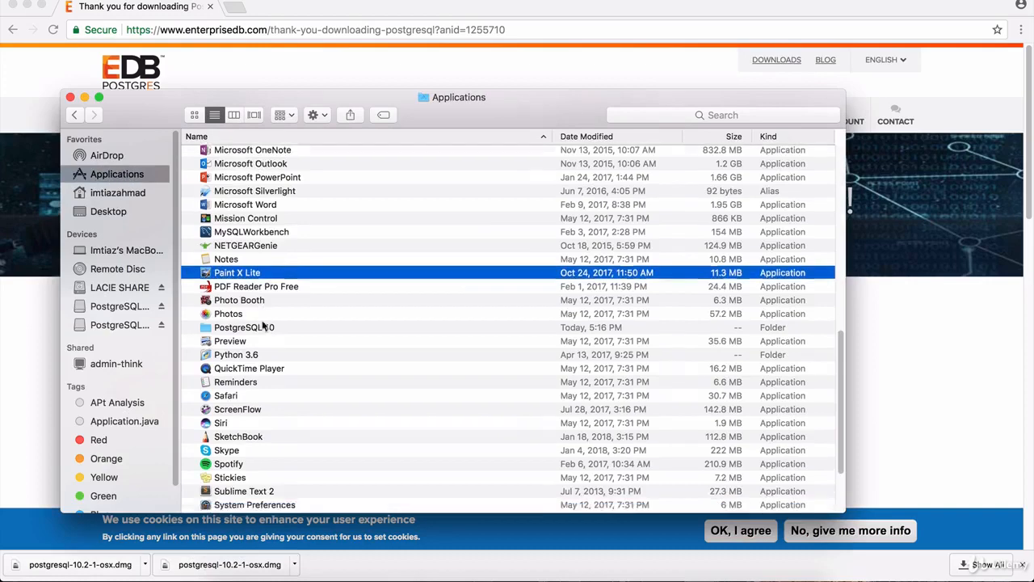
scroll(263, 323, down, 5)
scroll(274, 340, up, 10)
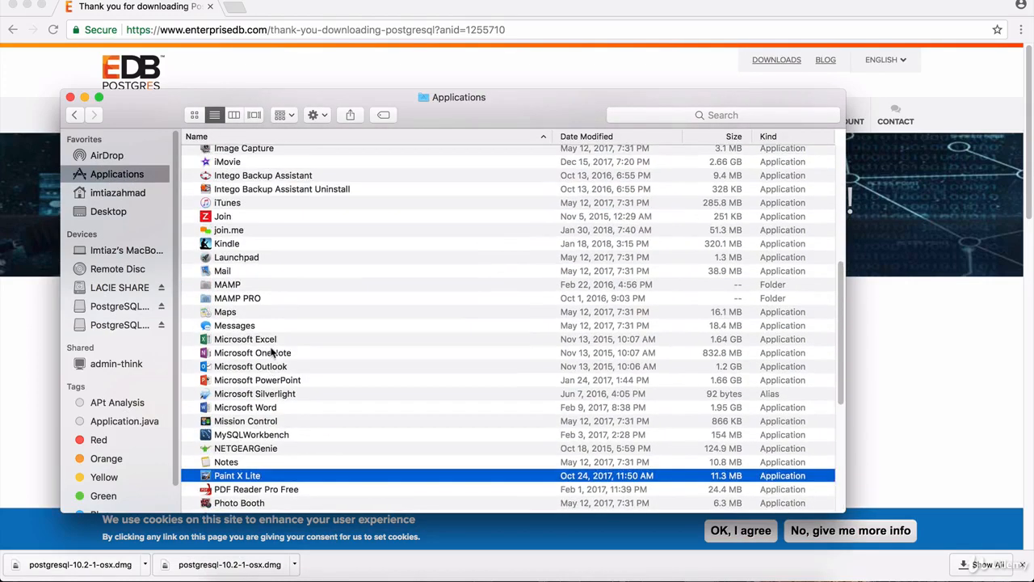
scroll(272, 353, down, 2)
scroll(276, 368, down, 1)
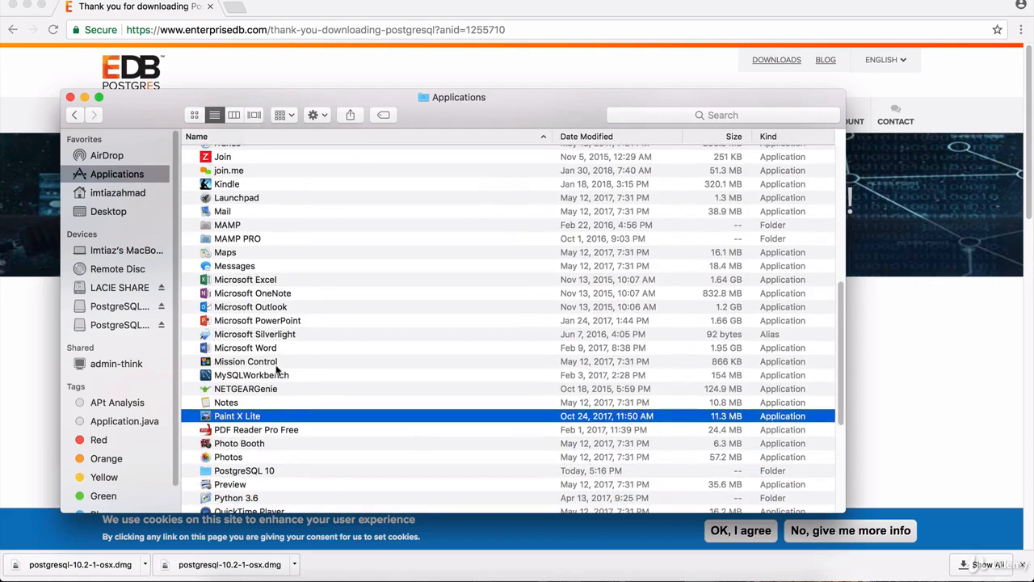
click(269, 470)
scroll(320, 464, down, 5)
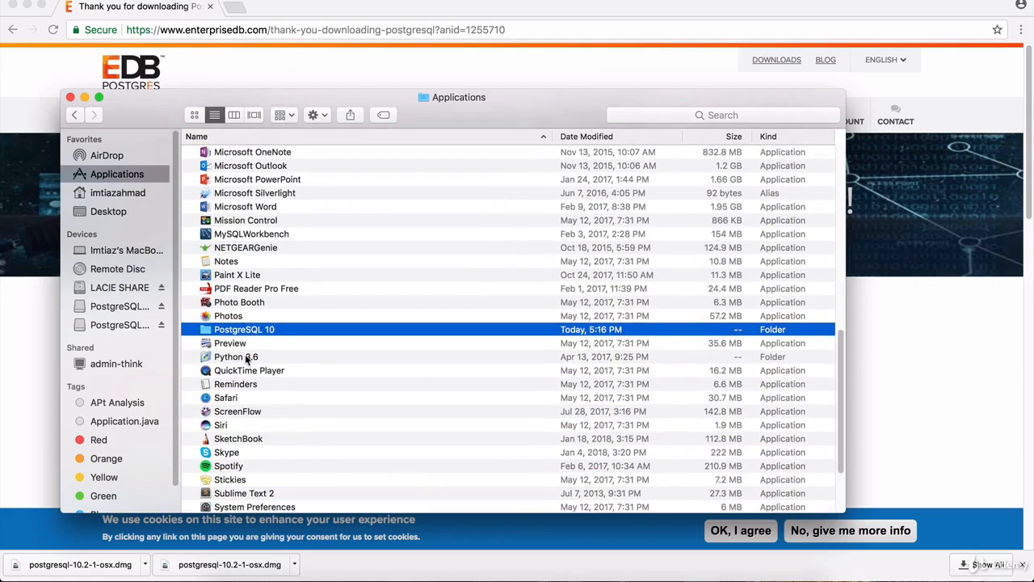
double_click(275, 331)
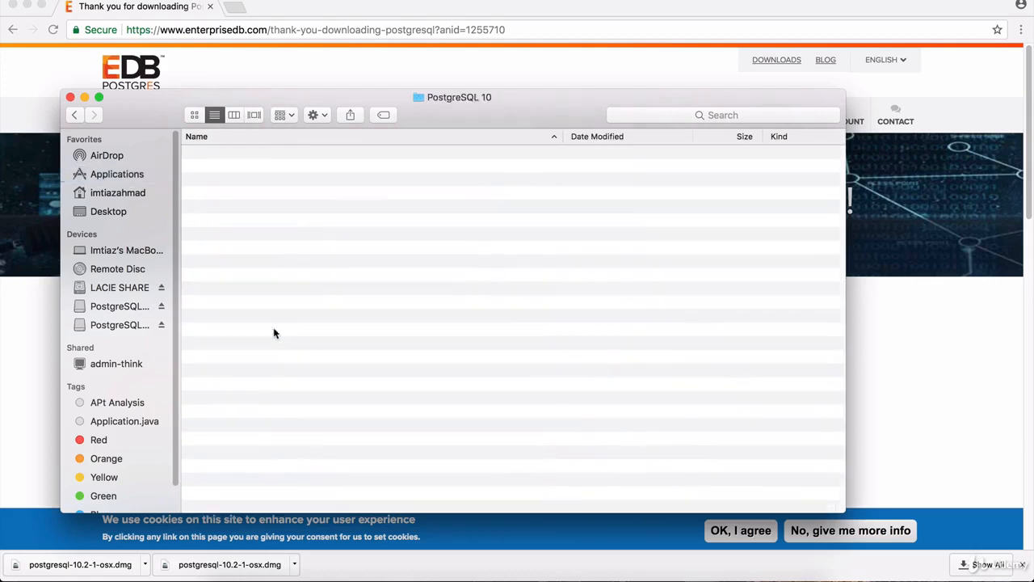
click(236, 183)
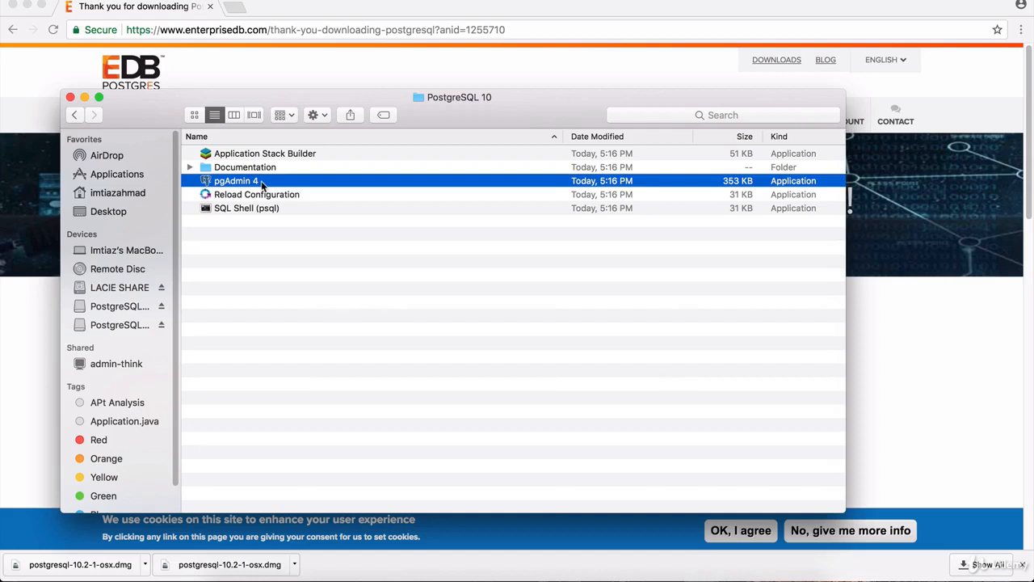
double_click(261, 183)
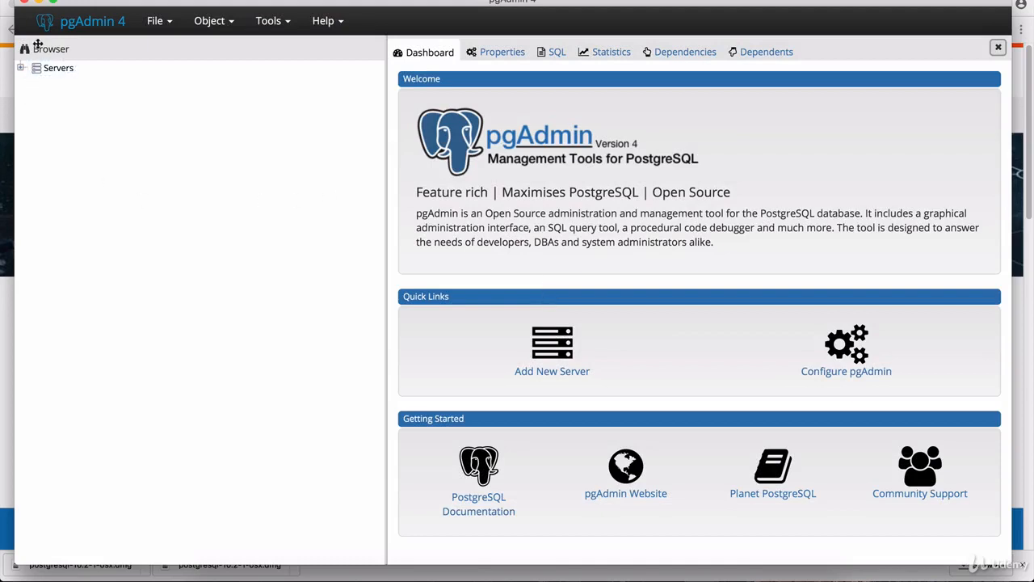
Step: Expand Servers and connect to PostgreSQL 10 by entering the postgres user's password
click(29, 75)
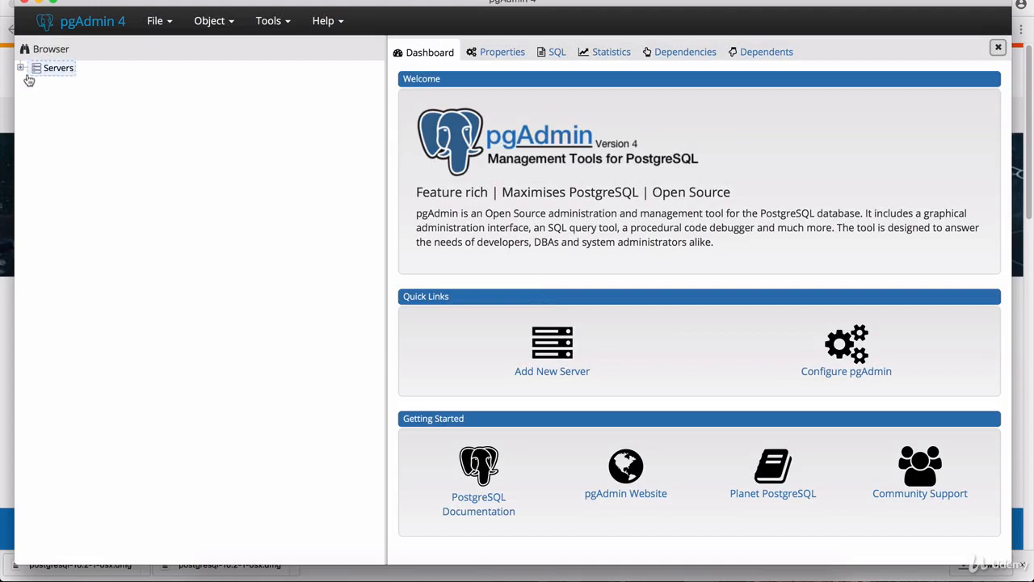
click(20, 70)
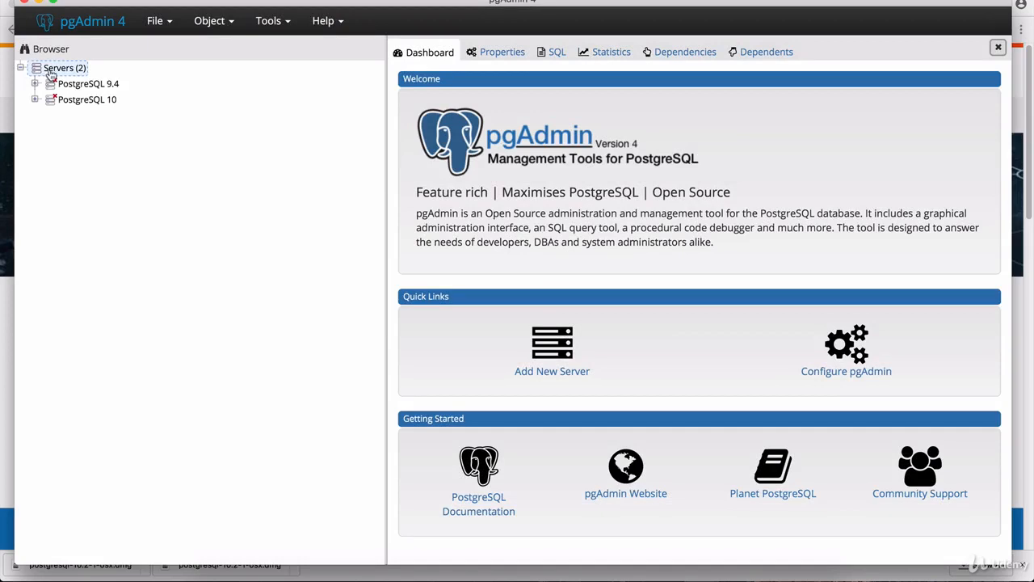
click(71, 101)
click(77, 84)
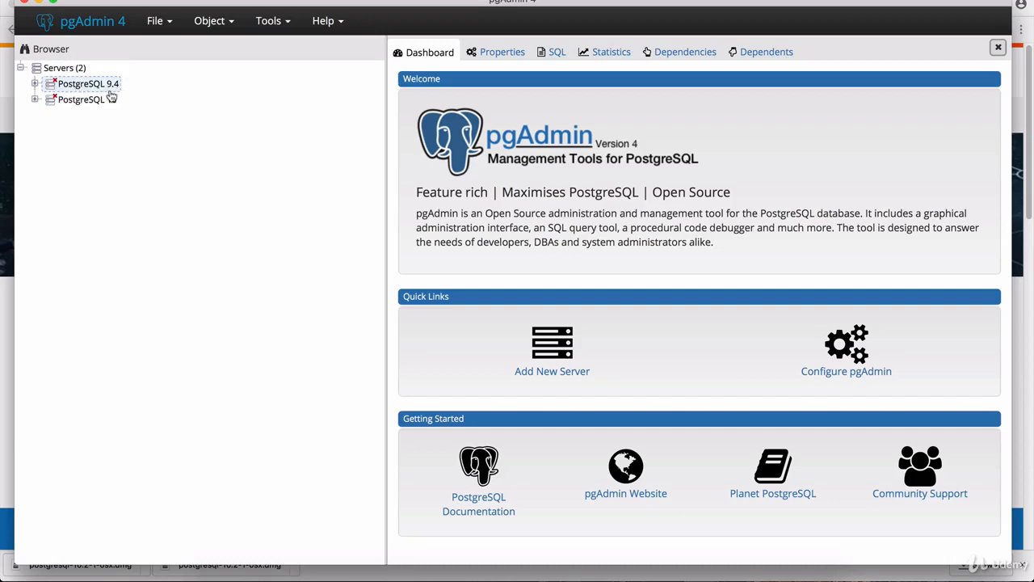
click(81, 104)
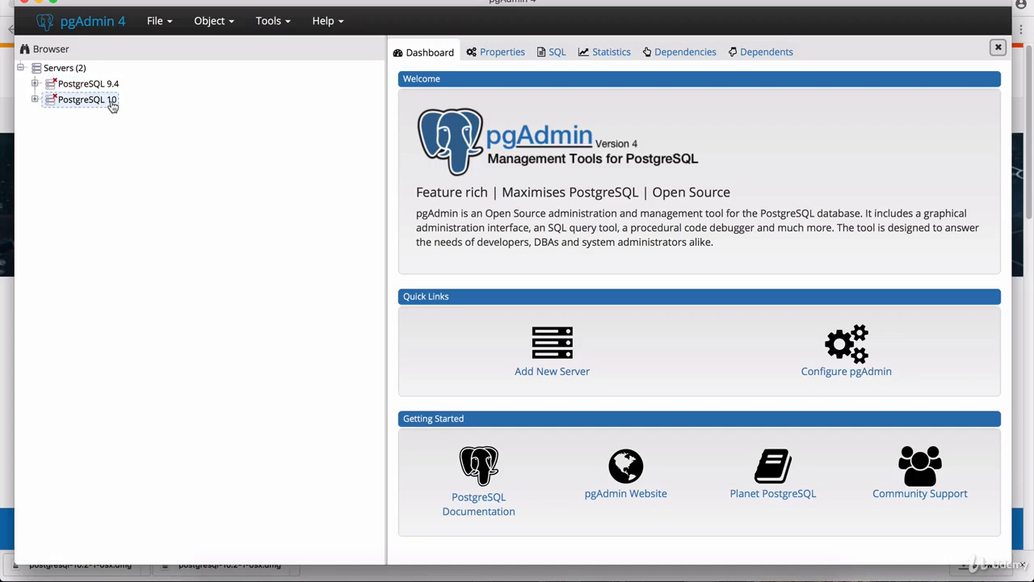
click(33, 98)
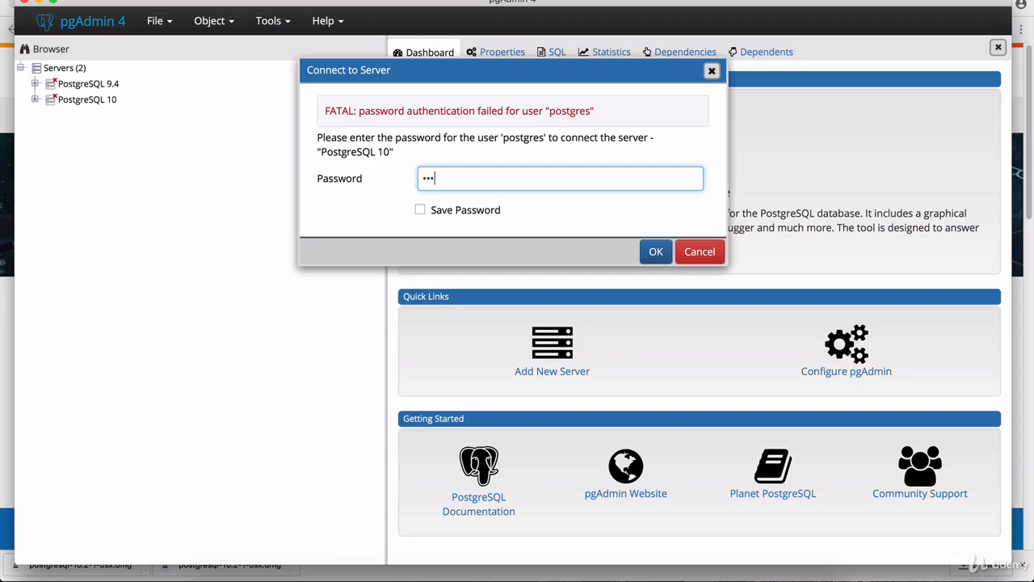
click(656, 251)
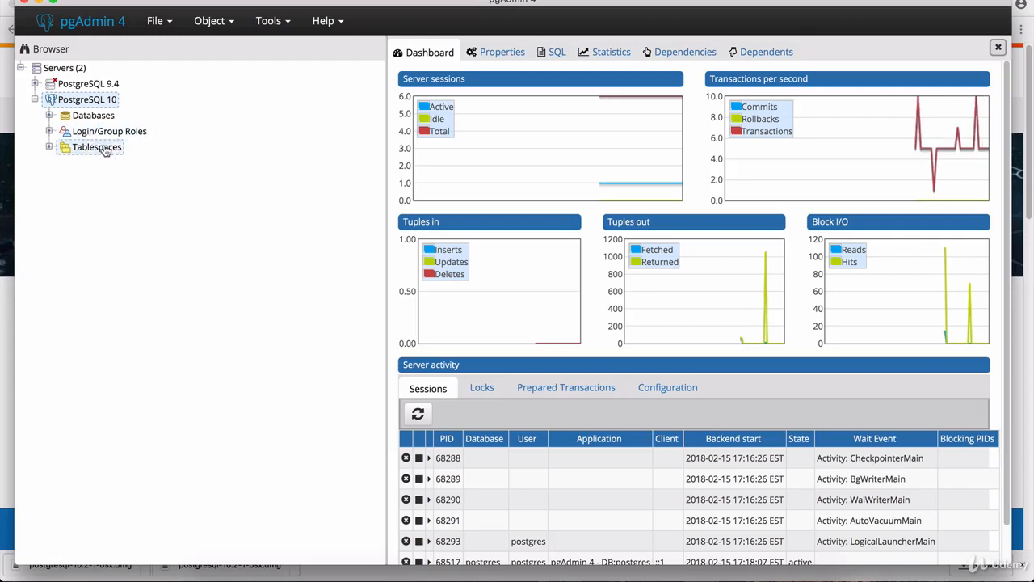
Step: Expand Databases > postgres > Schemas > public and select the Tables group
click(50, 116)
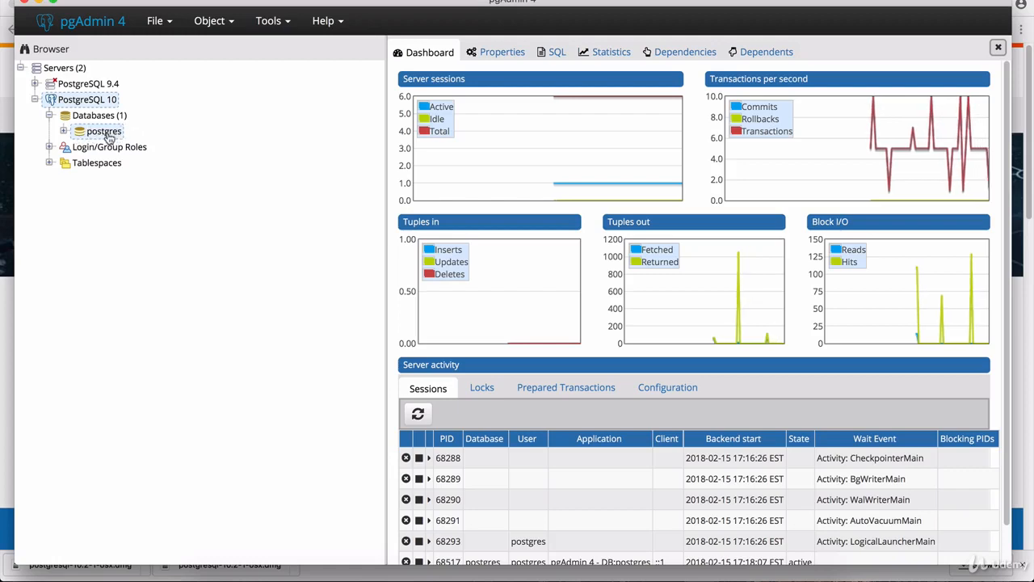
click(63, 131)
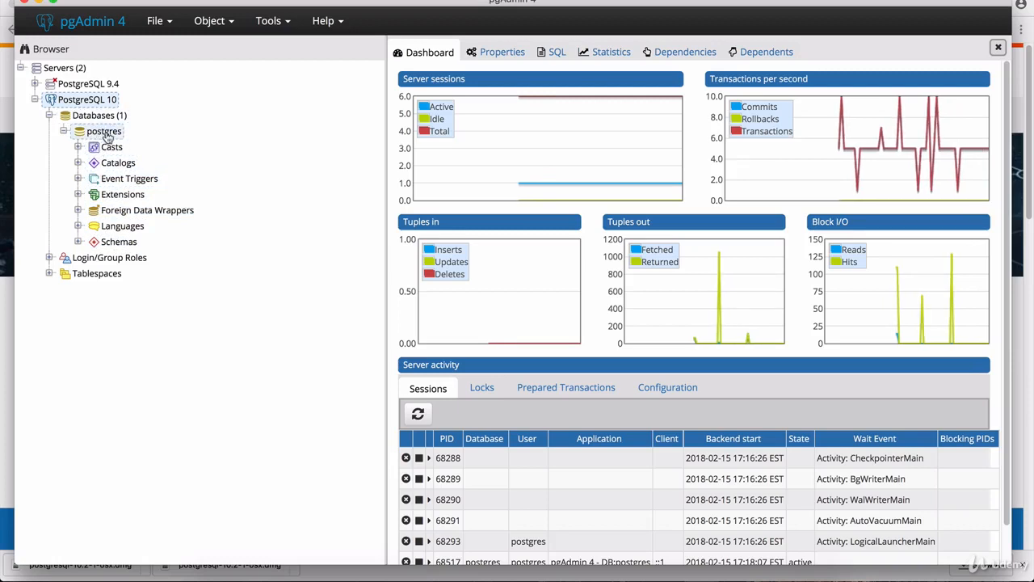
click(78, 243)
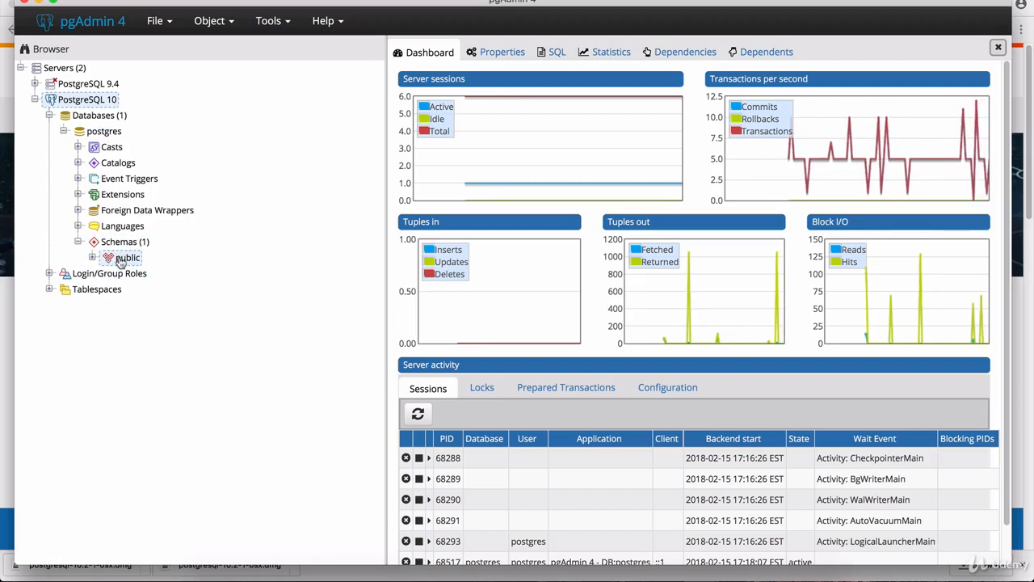
click(92, 257)
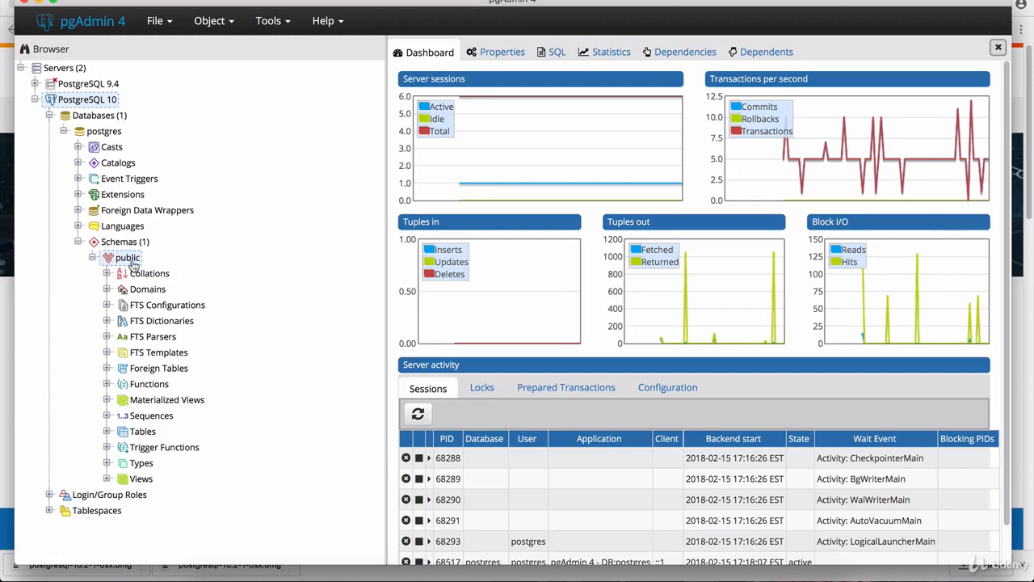
click(140, 432)
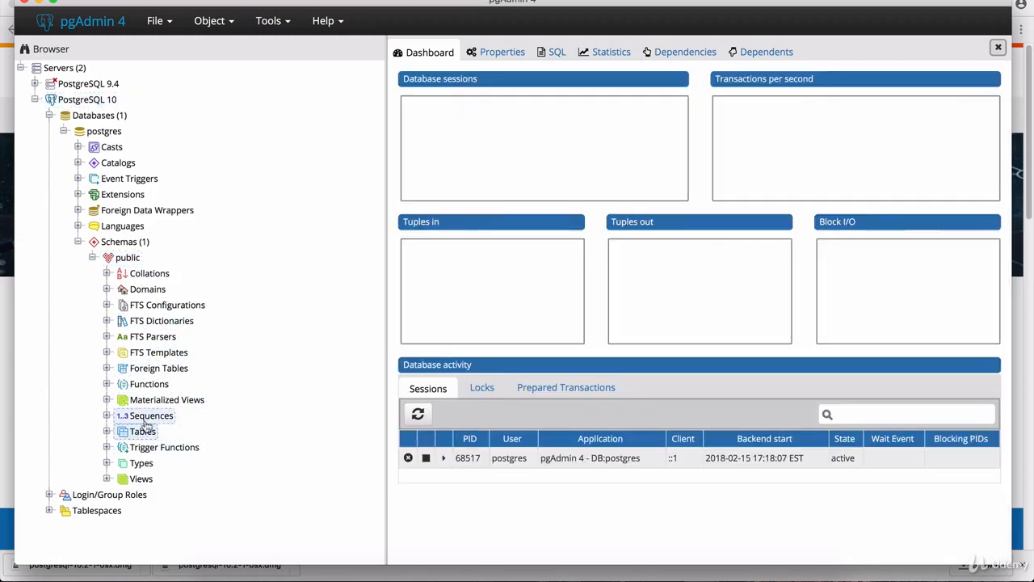